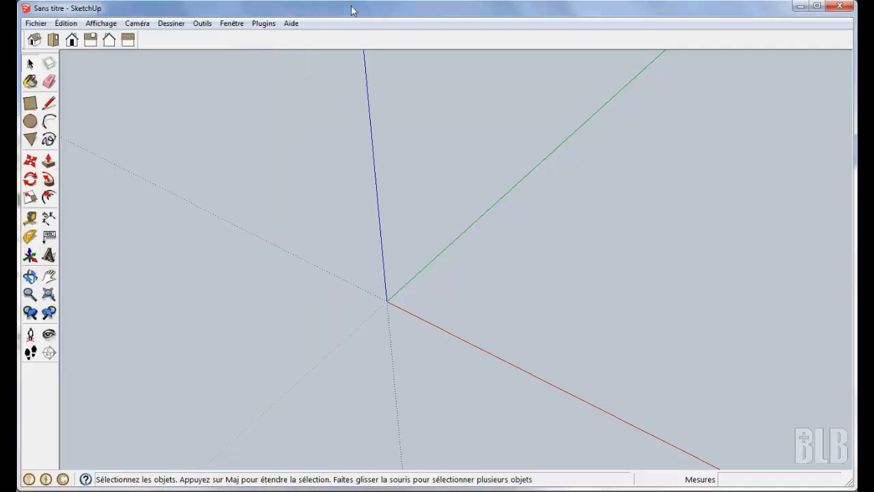
Step: Start the Piece plugin and define a component named Plateau, 1000 mm long, 700 mm wide and 22 mm thick
left_click(263, 23)
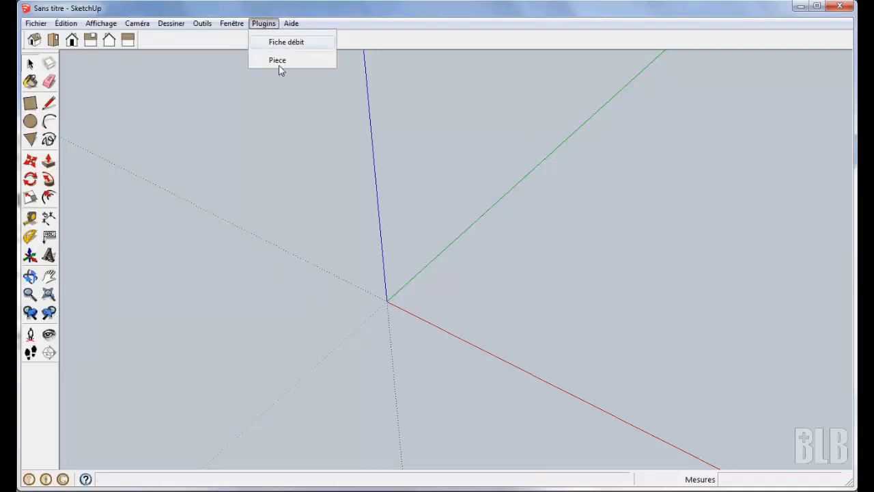
left_click(278, 61)
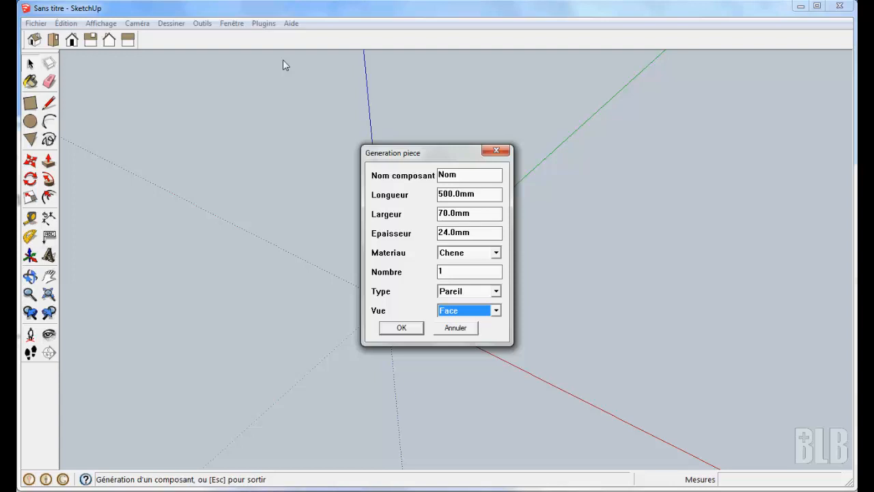
left_click(465, 176)
double_click(465, 176)
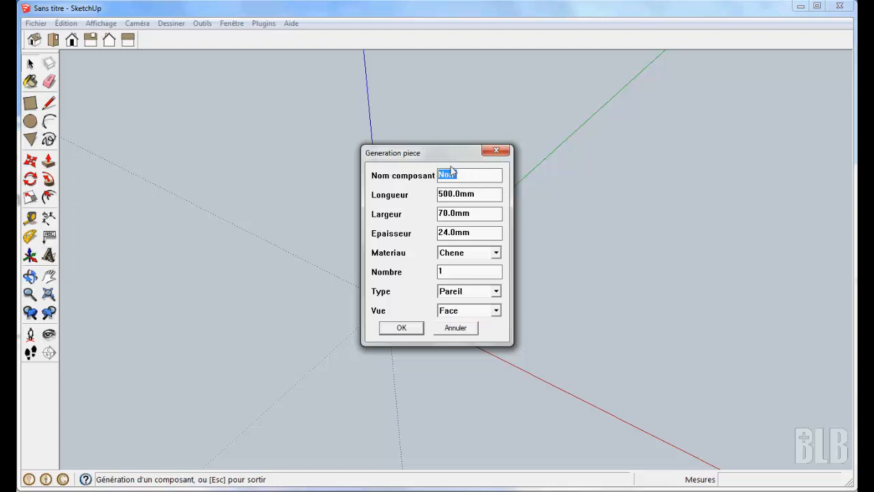
type("P")
type("0")
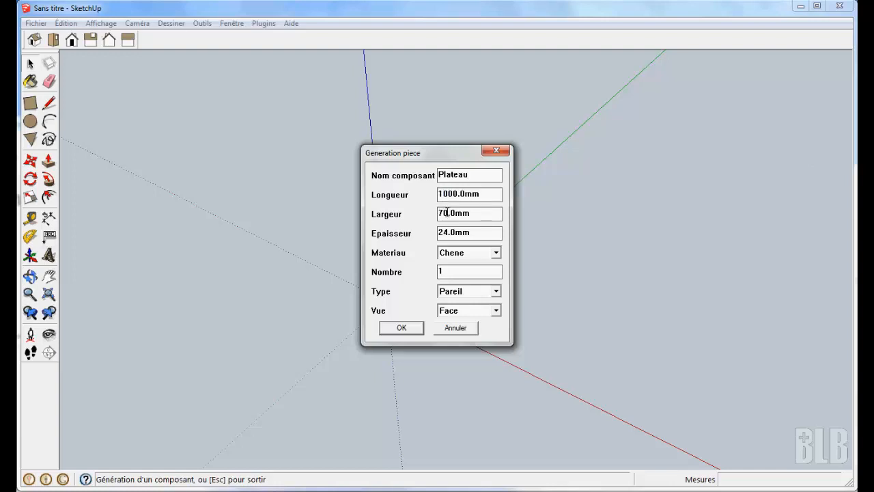
type("0")
left_click_drag(449, 233, 443, 233)
type("2")
Step: Give the Plateau the Melamine material and the Dessus view, and generate it
left_click(496, 253)
left_click(458, 304)
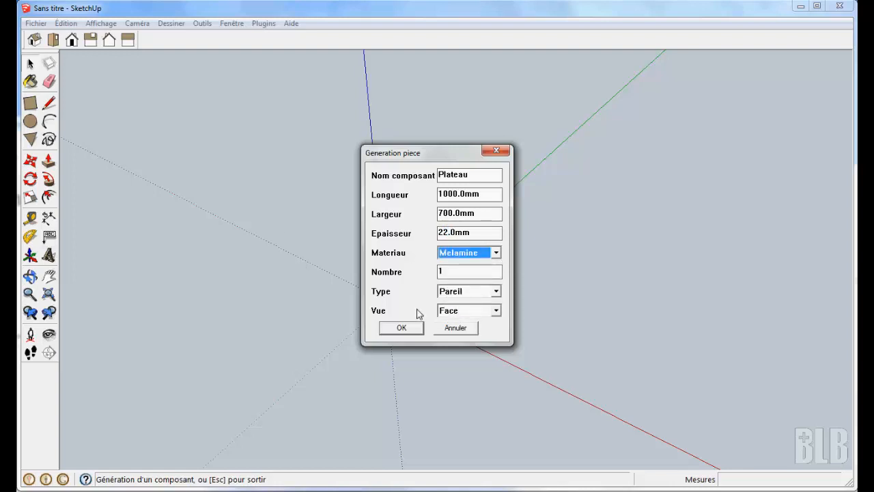
left_click(501, 313)
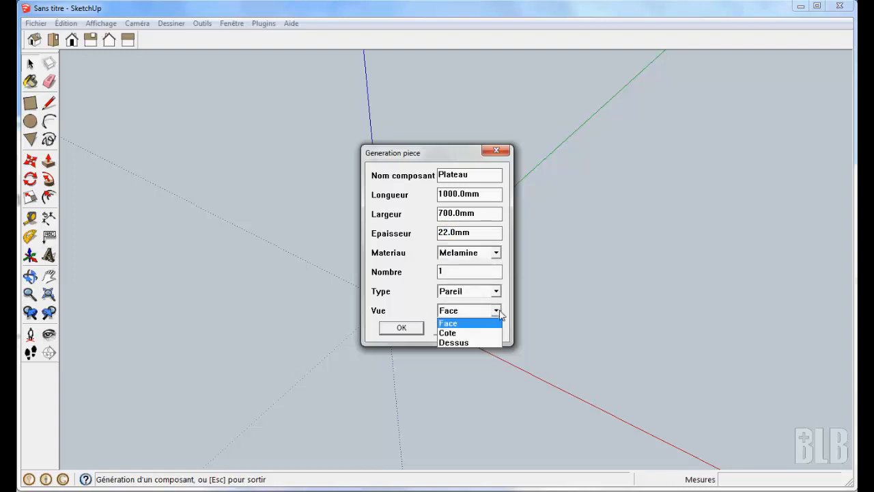
left_click(464, 343)
left_click(411, 331)
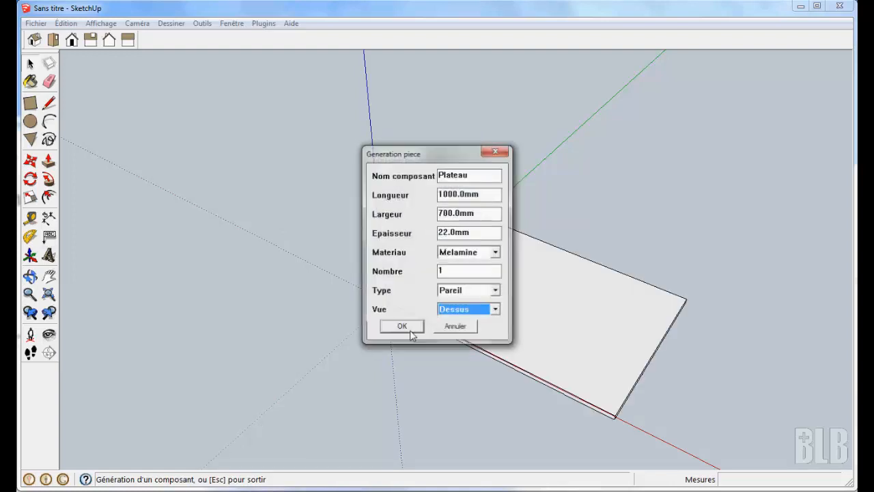
Step: Define the next piece as Traverse_long, 720 mm long, 70 mm wide and 24 mm thick
double_click(472, 175)
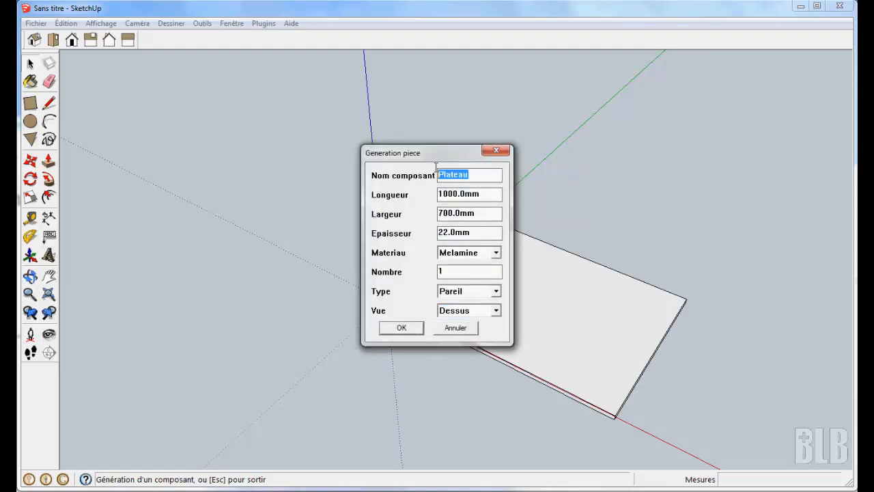
type("Tr")
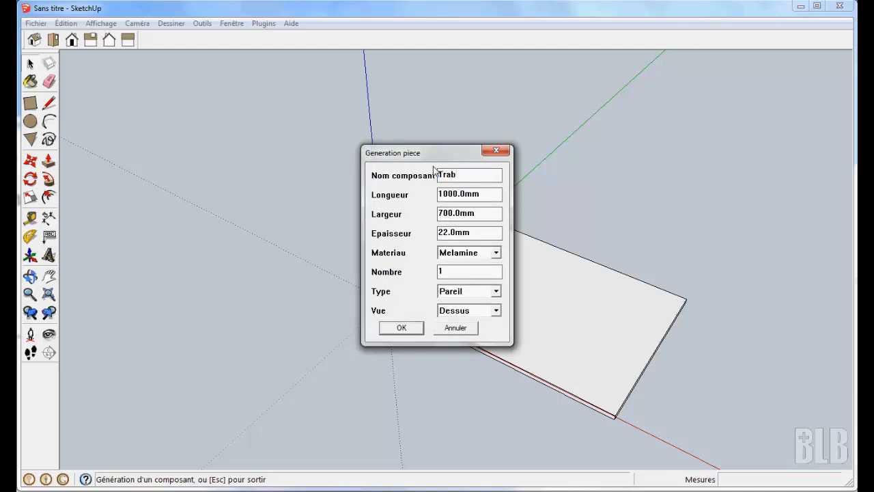
type("averse_long")
left_click_drag(439, 194, 446, 194)
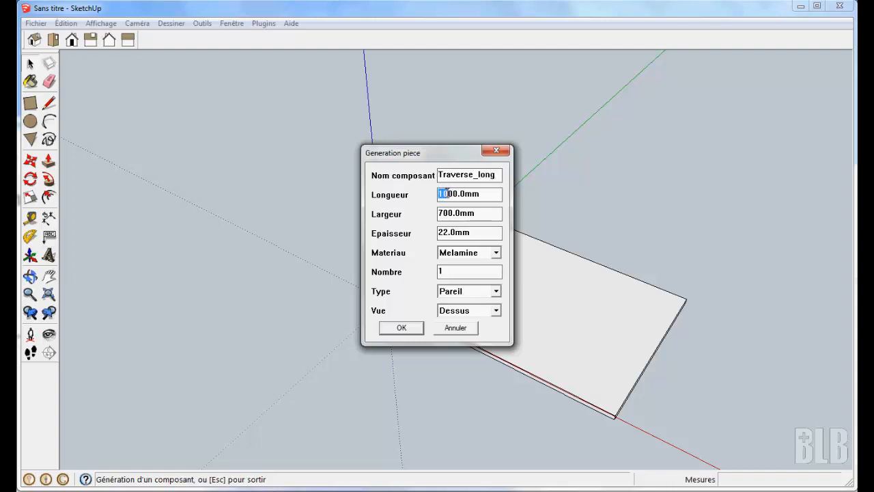
type("72")
key("Delete")
left_click(448, 212)
key("Delete")
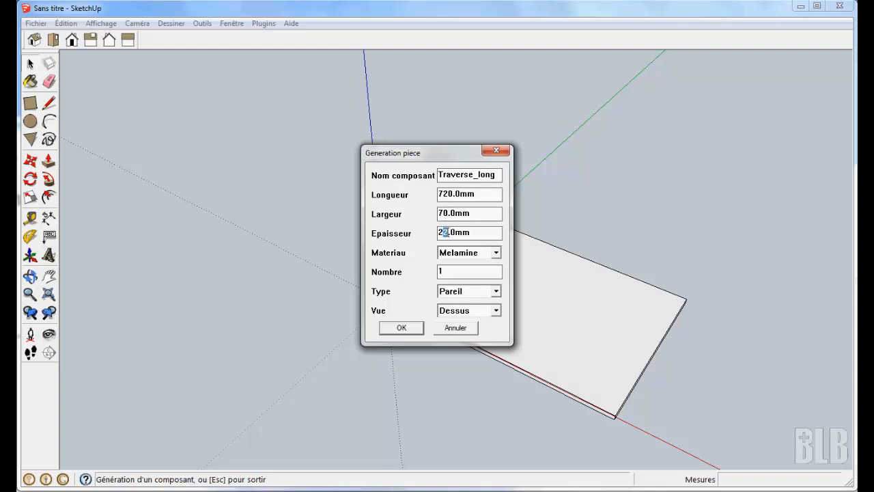
Step: Set Traverse_long to Pin material, quantity 2 and Face view, and generate the pieces
left_click(496, 252)
left_click(464, 313)
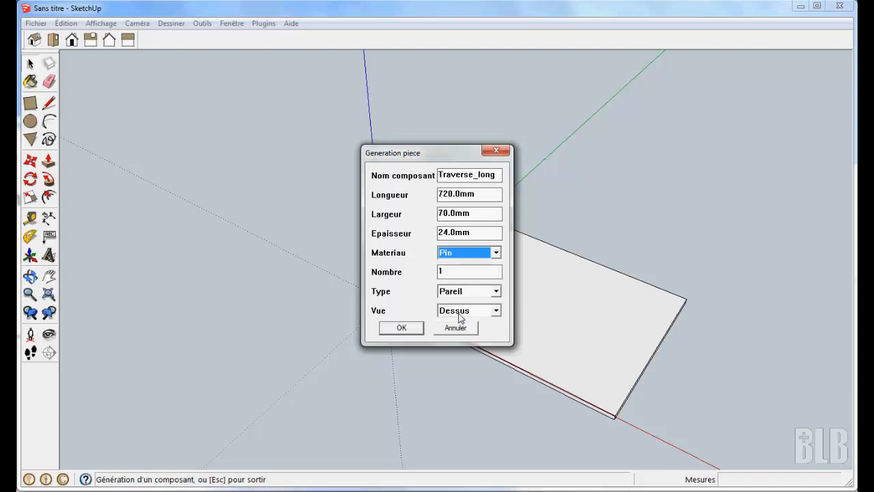
key("Tab")
type("2")
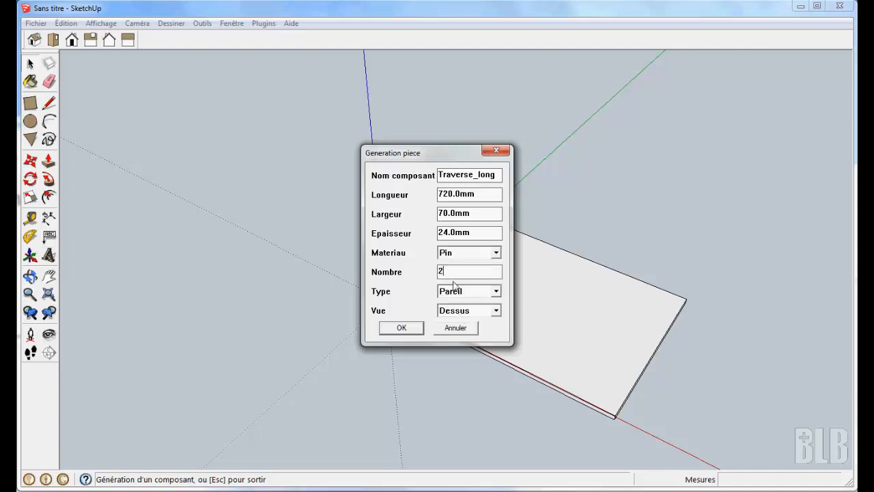
left_click(497, 310)
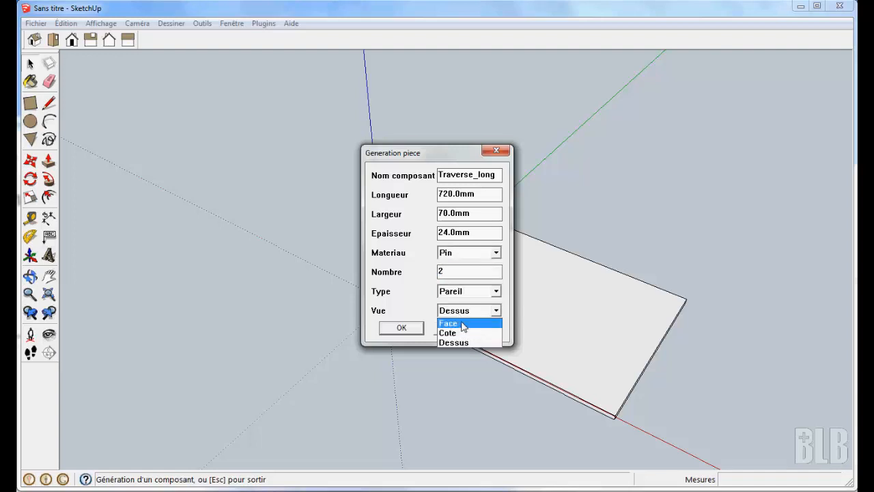
left_click(464, 321)
left_click(402, 327)
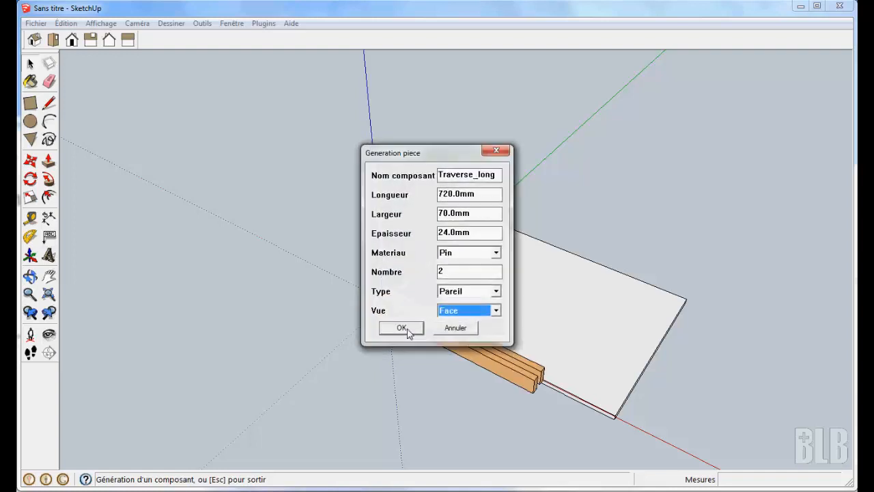
Step: Generate two crosspieces named Traverse_larg, 420 mm long, in the Cote view
left_click_drag(480, 174, 489, 174)
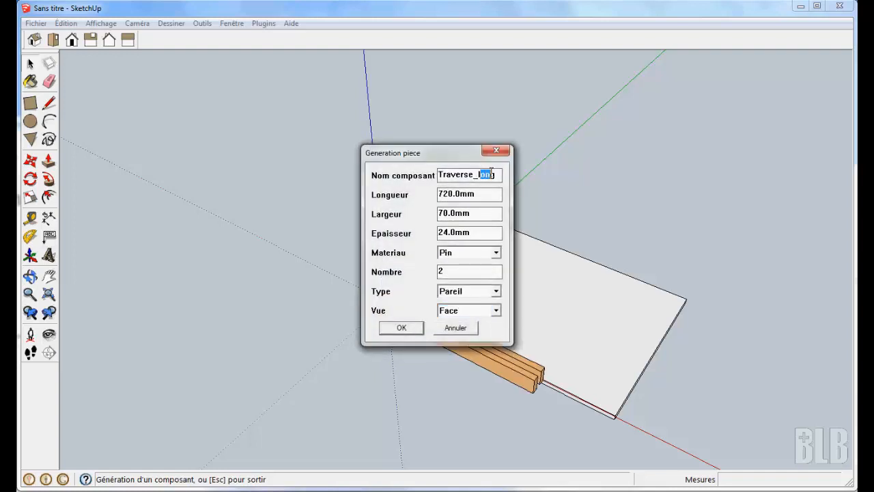
type("lar")
left_click(496, 310)
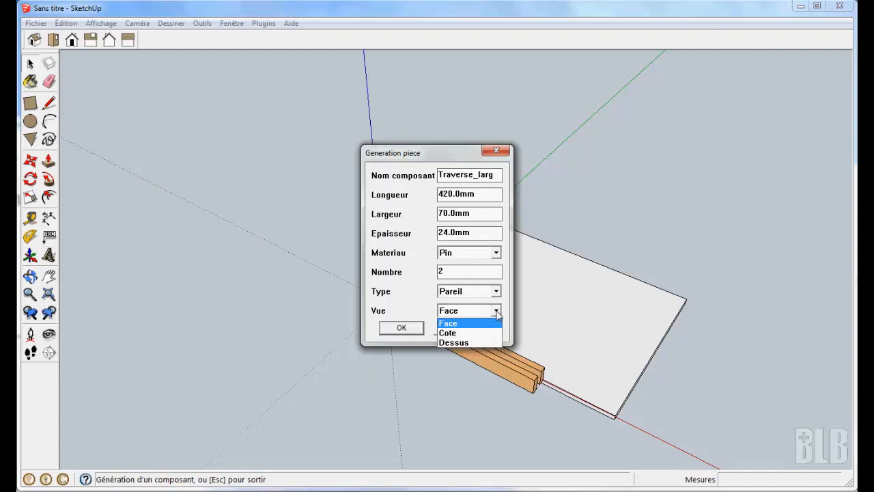
left_click(451, 334)
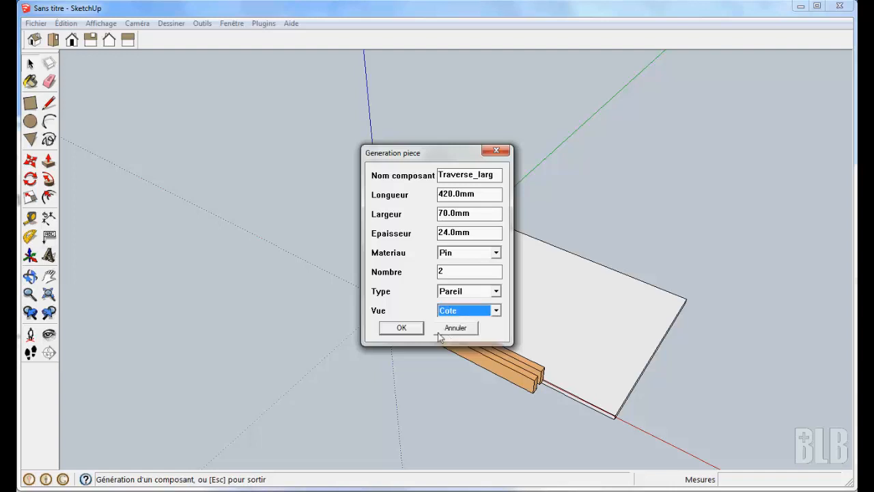
left_click(420, 333)
Step: Define the next piece as Pied, with length 60 mm, width 700 mm and thickness 60 mm
left_click_drag(460, 157, 294, 149)
type("Pied")
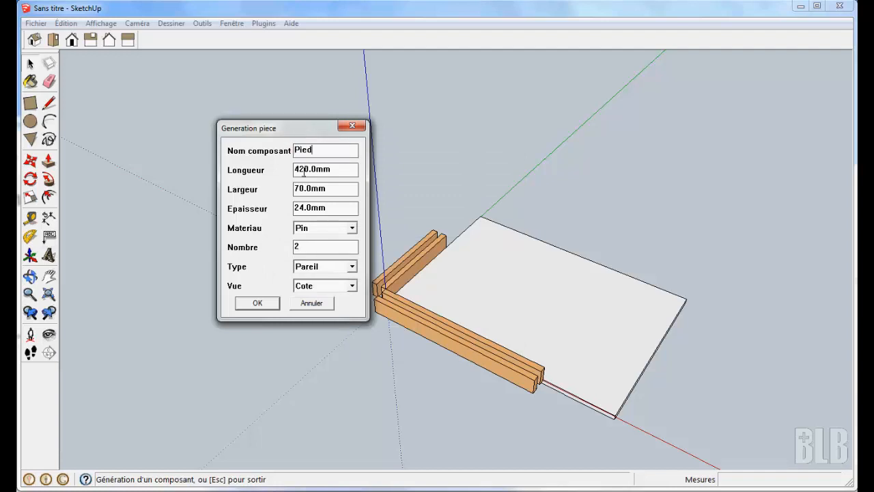
left_click_drag(295, 170, 304, 171)
type("60")
left_click_drag(295, 207, 304, 208)
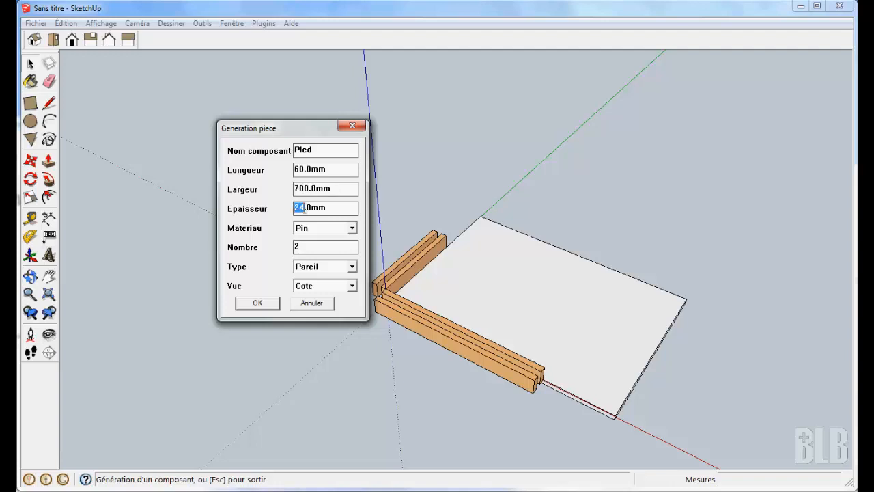
type("60")
Step: Set Pied to quantity 4, type Different and Face view, generate the legs and close the piece dialog
double_click(306, 245)
type("4")
left_click(352, 266)
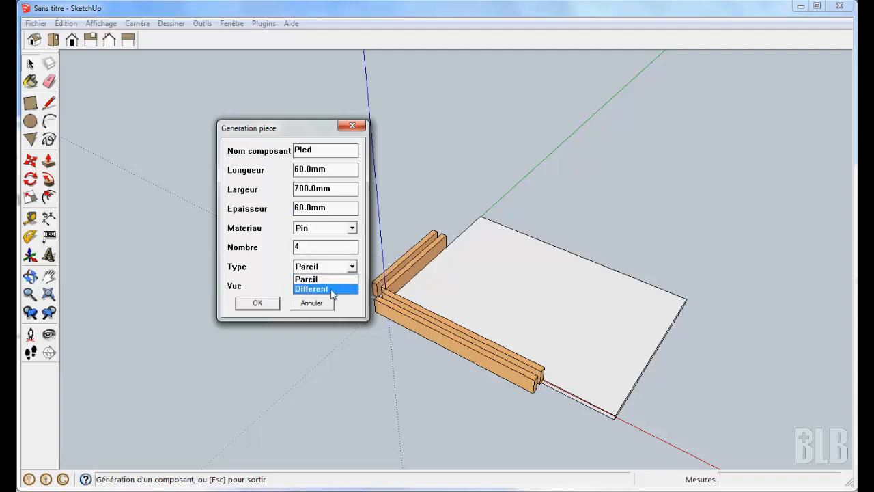
left_click(333, 289)
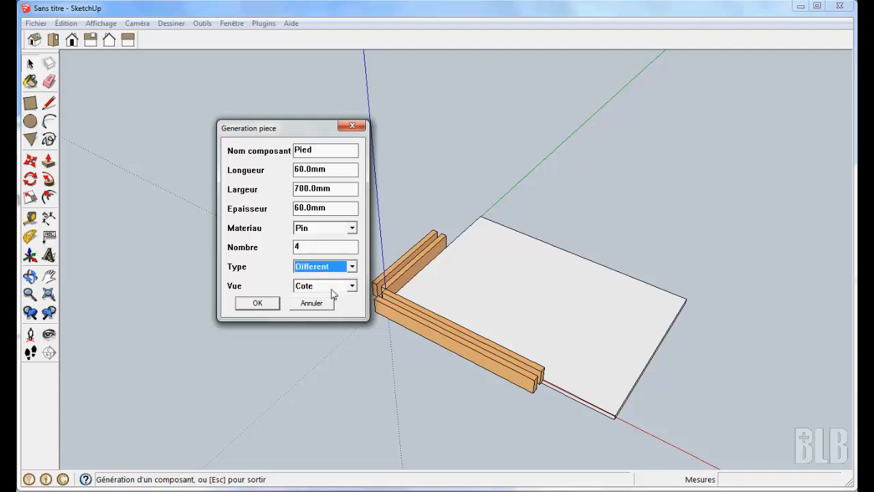
left_click(352, 286)
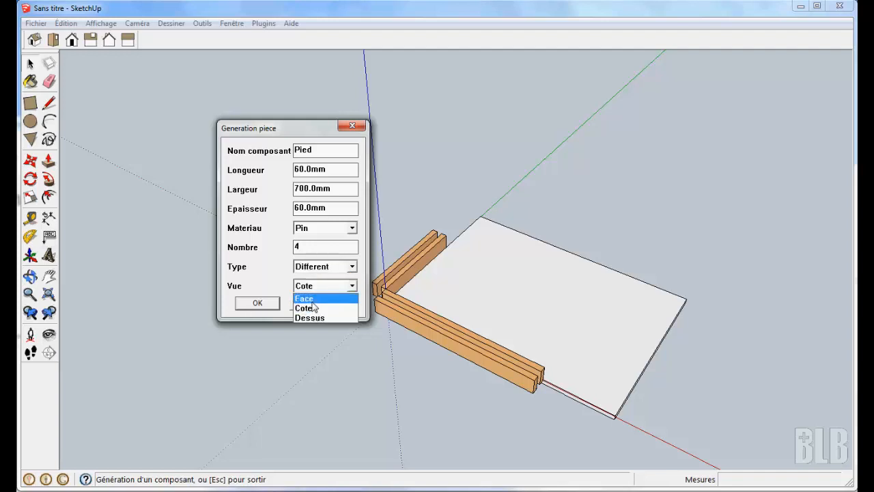
left_click(304, 299)
left_click(270, 304)
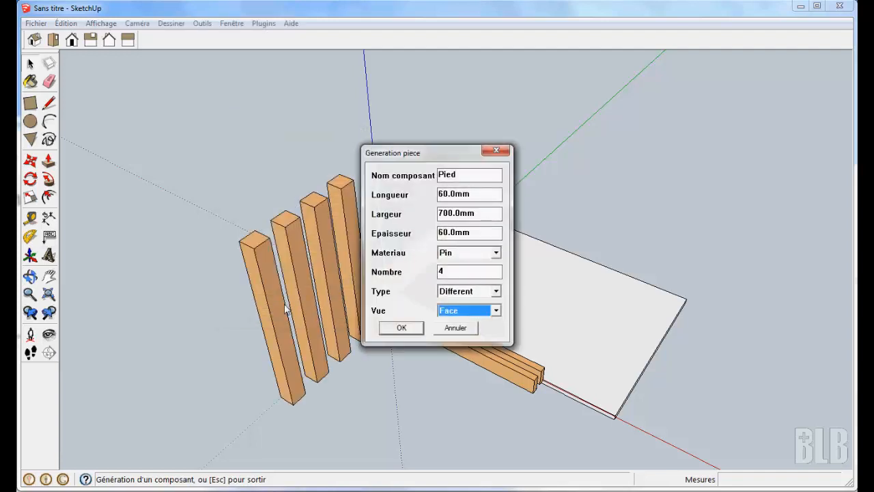
left_click(464, 329)
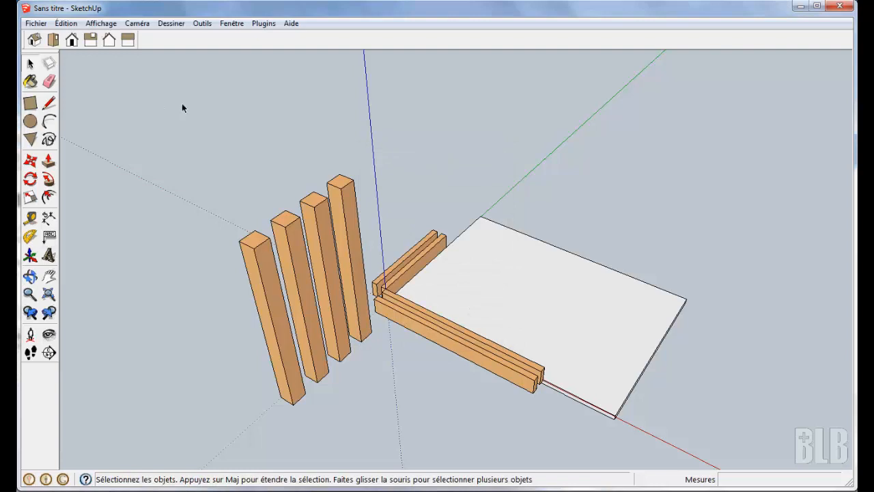
Step: Move the front long crosspiece by its upper end point onto the top of the frontmost leg's inner side
left_click(461, 350)
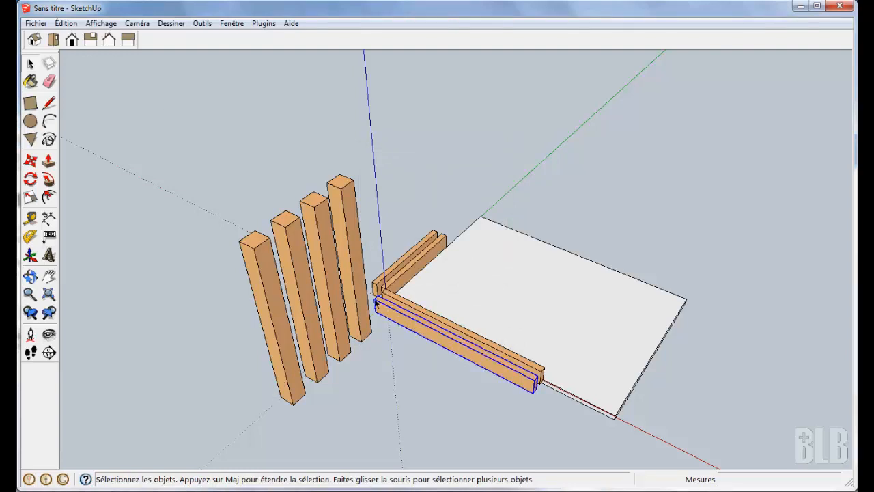
key("m")
left_click(376, 300)
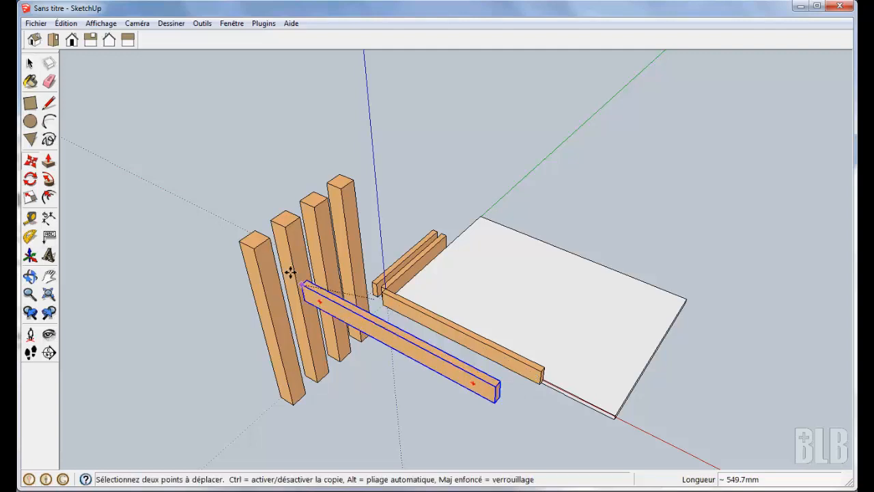
left_click(256, 252)
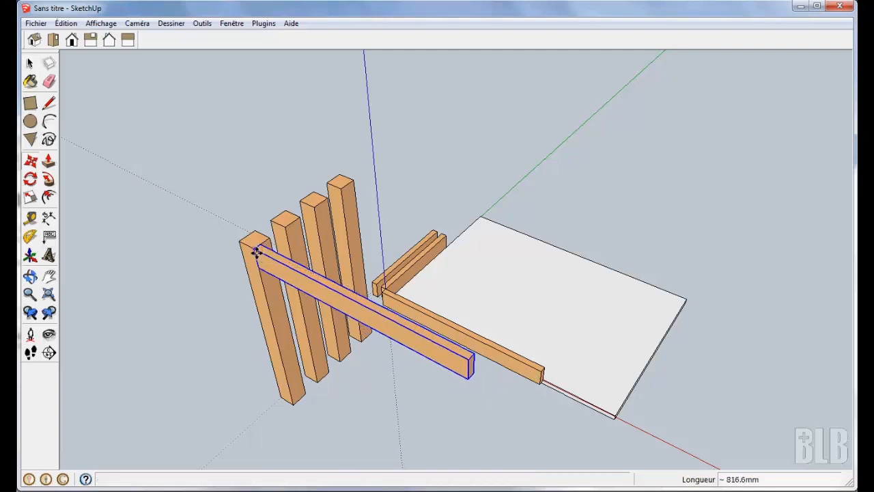
key("space")
Step: Move the second leg by its top edge point to the free end of the attached long crosspiece
left_click(280, 224)
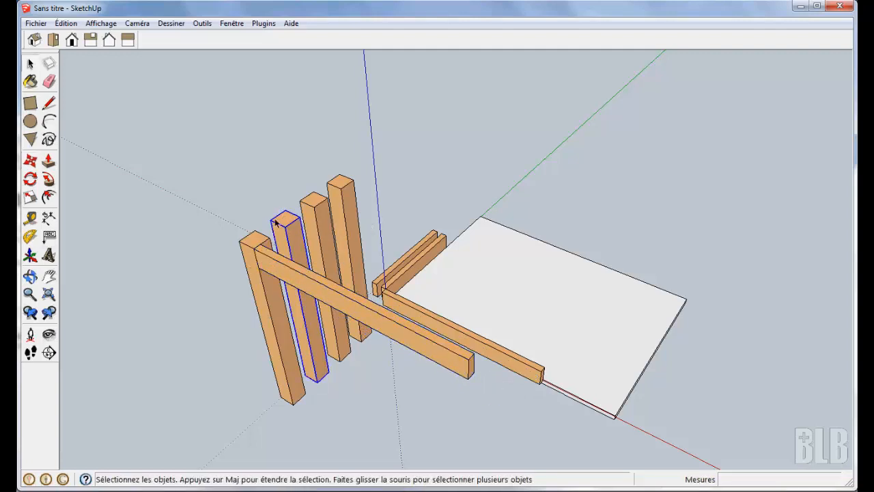
key("m")
left_click(272, 223)
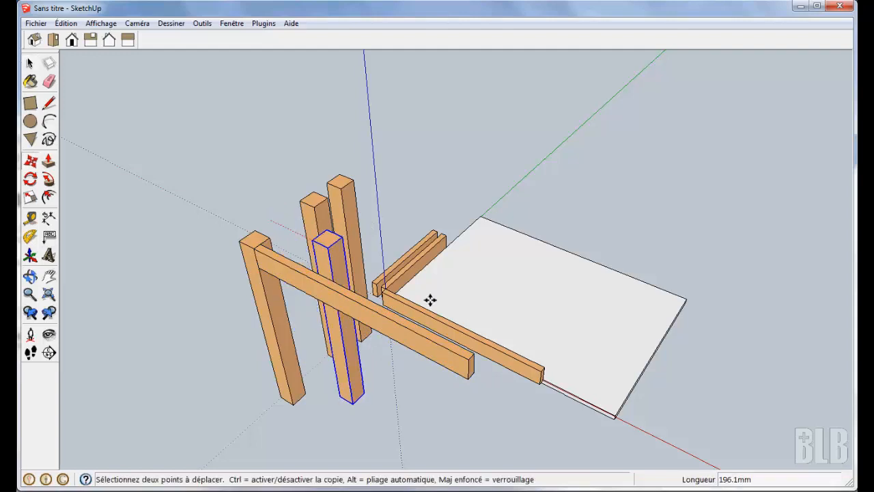
left_click(477, 360)
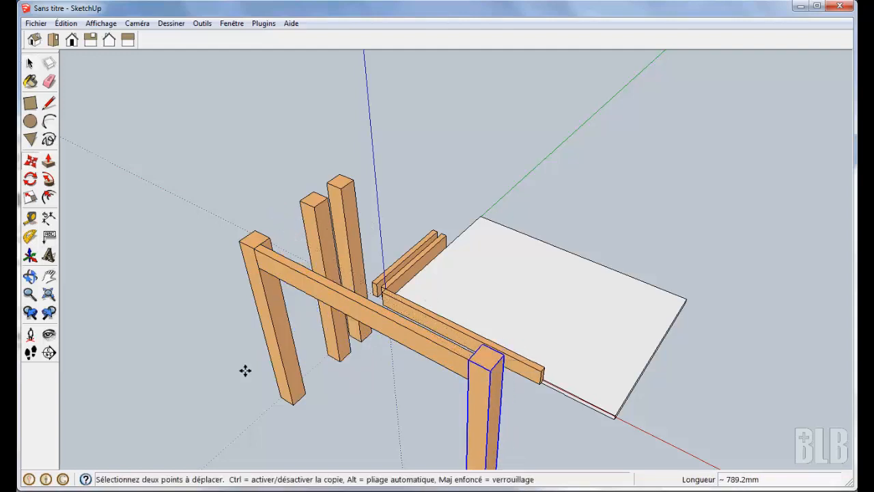
key("space")
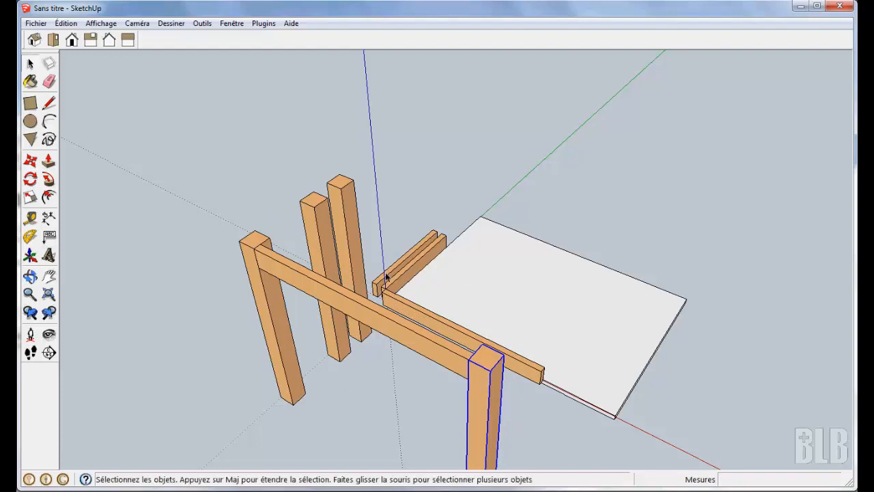
Step: Move the outer short crosspiece by its upper end point onto the first leg's top, flush with the leg's outer corner
left_click(375, 288)
key("m")
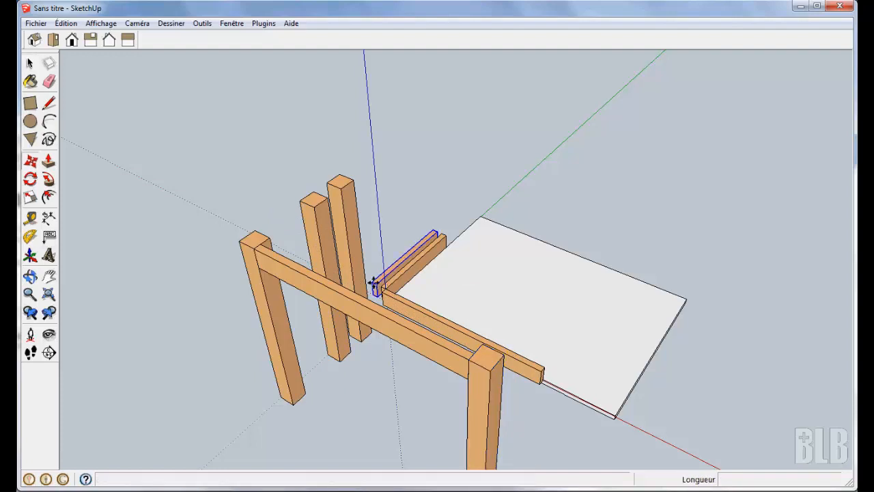
left_click(373, 289)
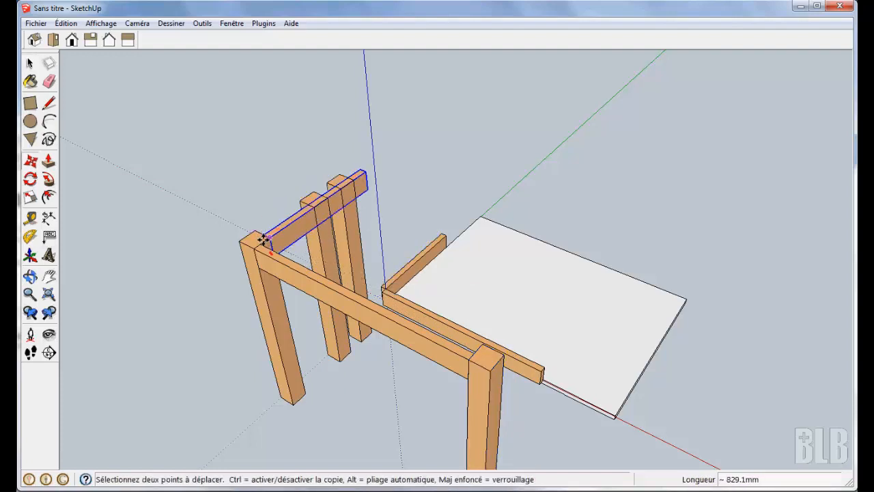
scroll(265, 237, "up", 5)
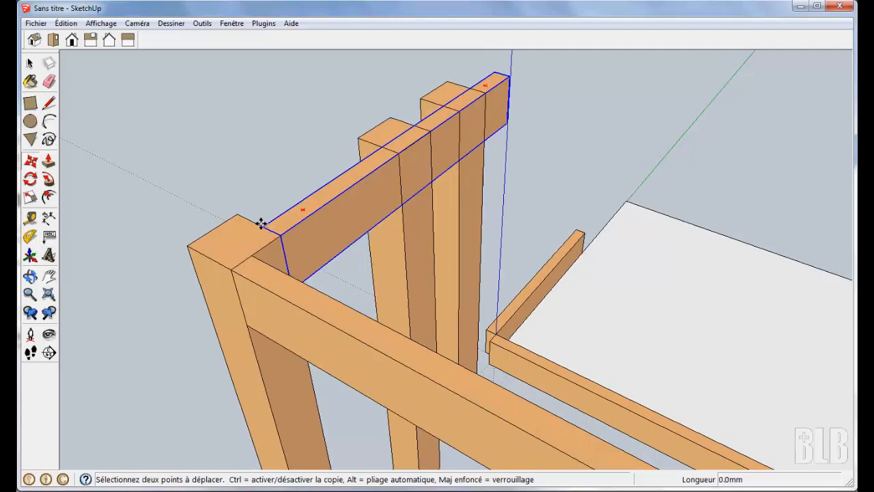
left_click(243, 212)
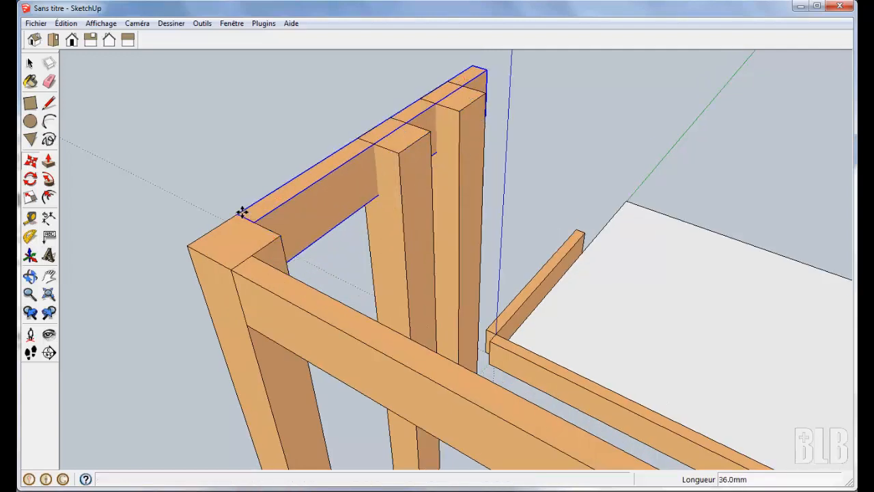
key("space")
Step: Move the nearer of the two loose legs by its outer top corner to the free end of the attached short crosspiece
left_click(391, 204)
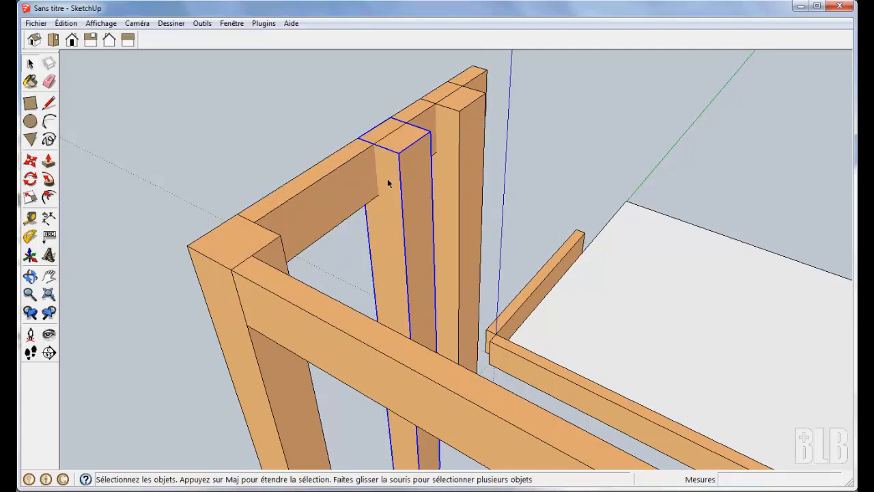
key("m")
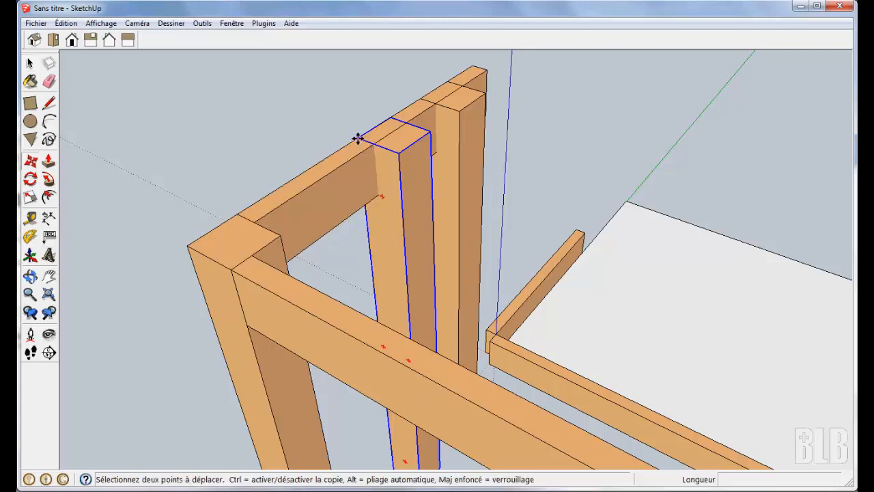
left_click(357, 139)
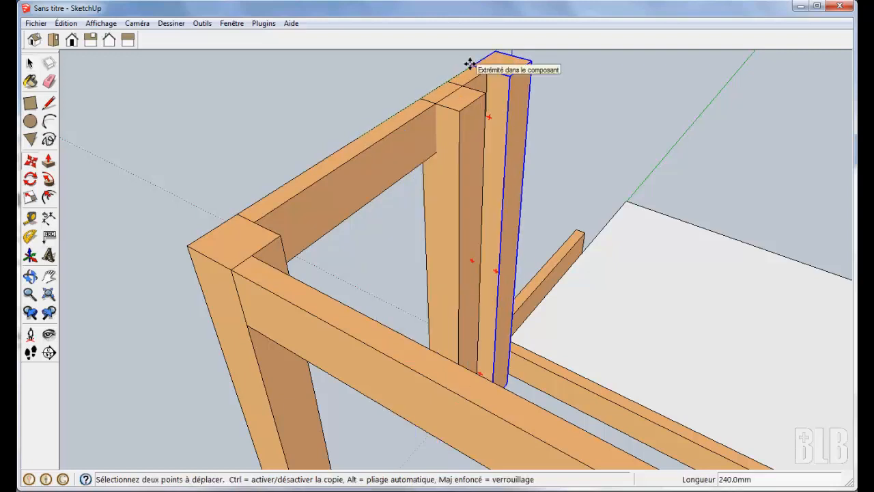
left_click(469, 61)
key("space")
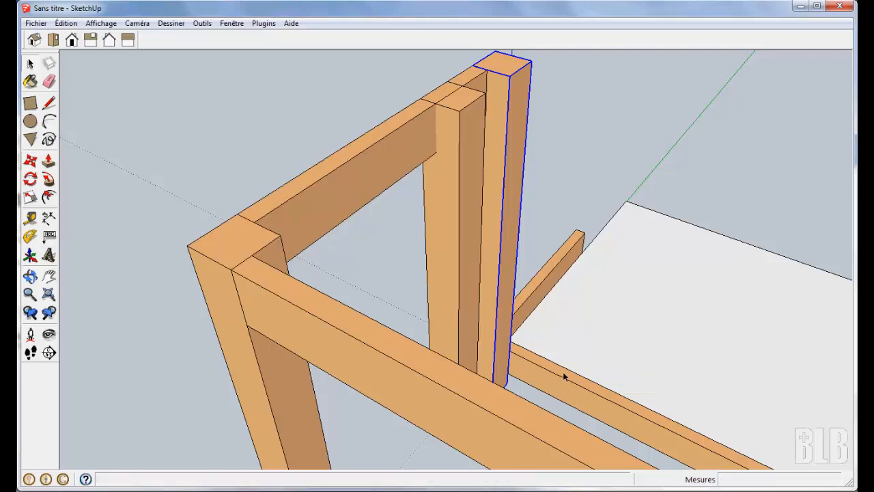
Step: Move the remaining long crosspiece from beside the tabletop to the top of the third leg's inner side
left_click(564, 375)
key("m")
left_click(563, 373)
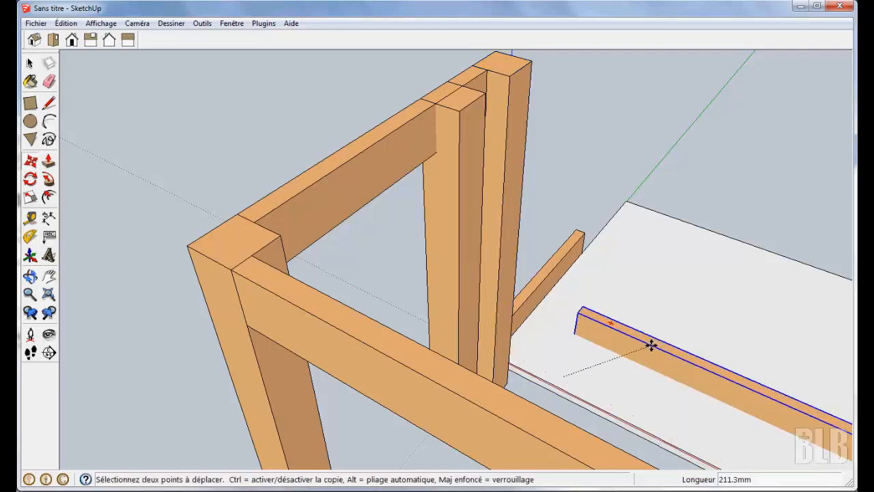
left_click(526, 62)
key("space")
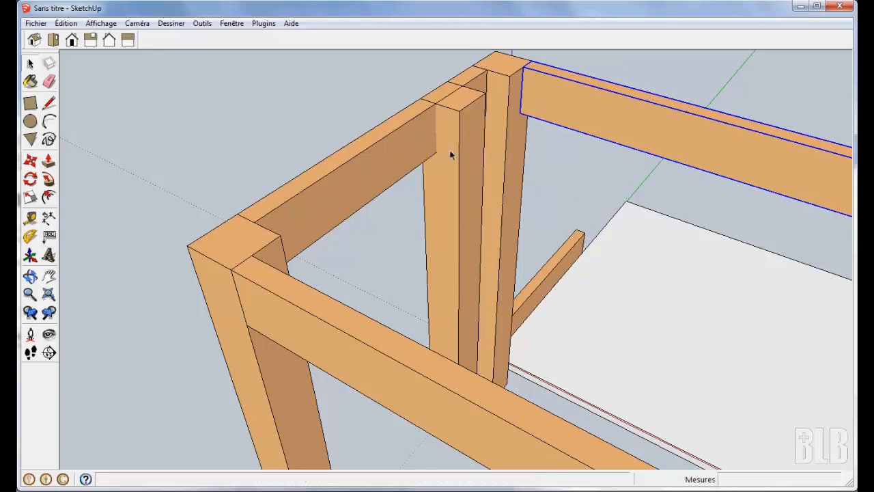
Step: Move the last loose leg by its top corner to the free end of the rear long crosspiece
left_click(450, 158)
scroll(450, 163, "down", 5)
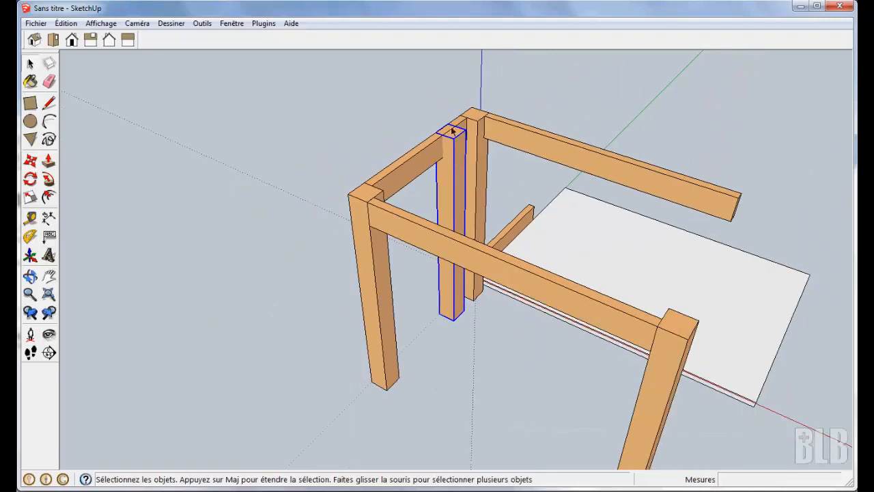
key("m")
left_click(450, 123)
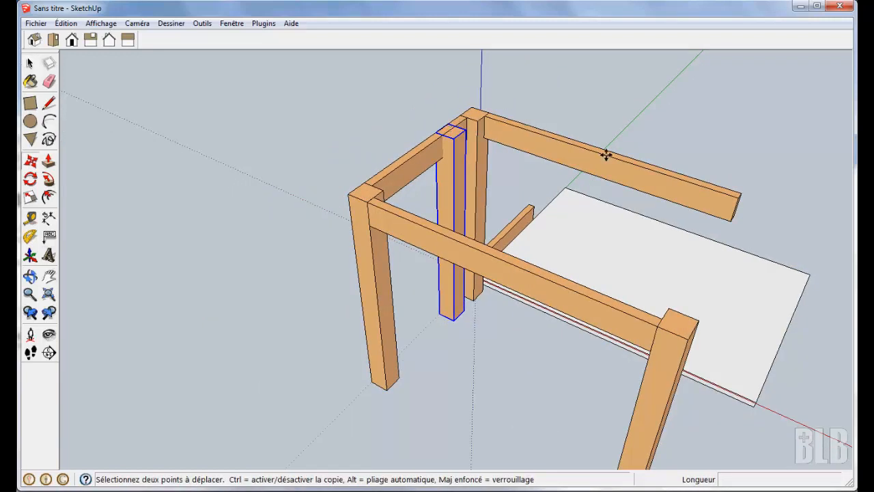
left_click(738, 194)
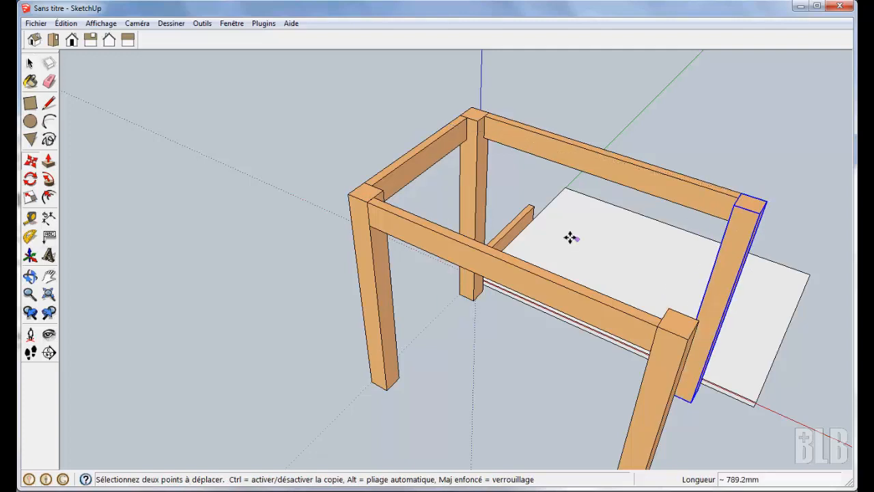
key("space")
Step: Move the remaining short crosspiece by its upper end point to the fourth leg's top, closing the open end of the frame
left_click(517, 228)
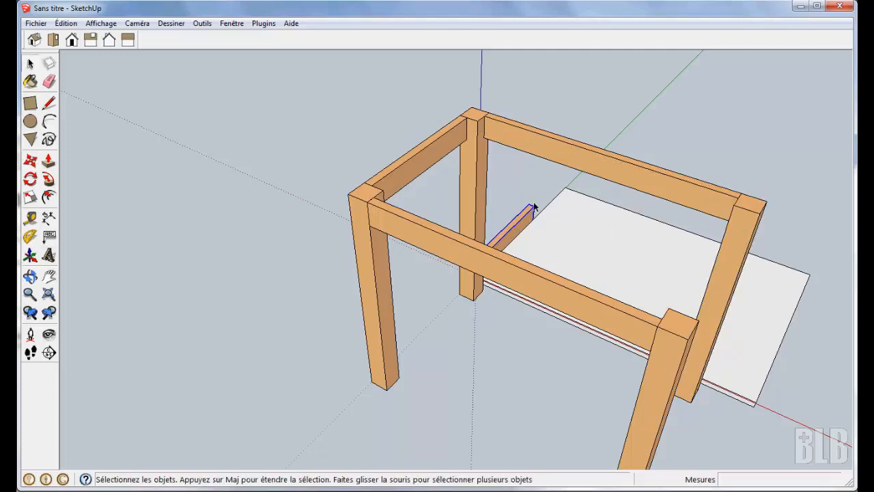
key("m")
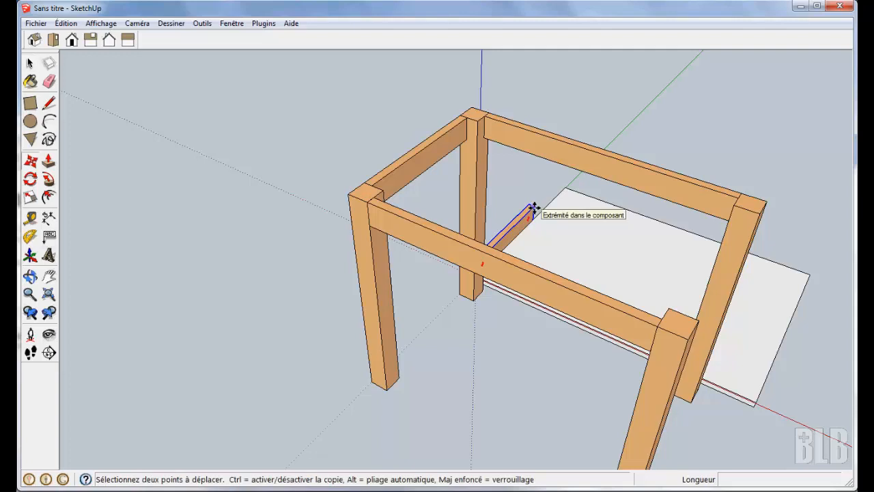
left_click(531, 209)
left_click(756, 218)
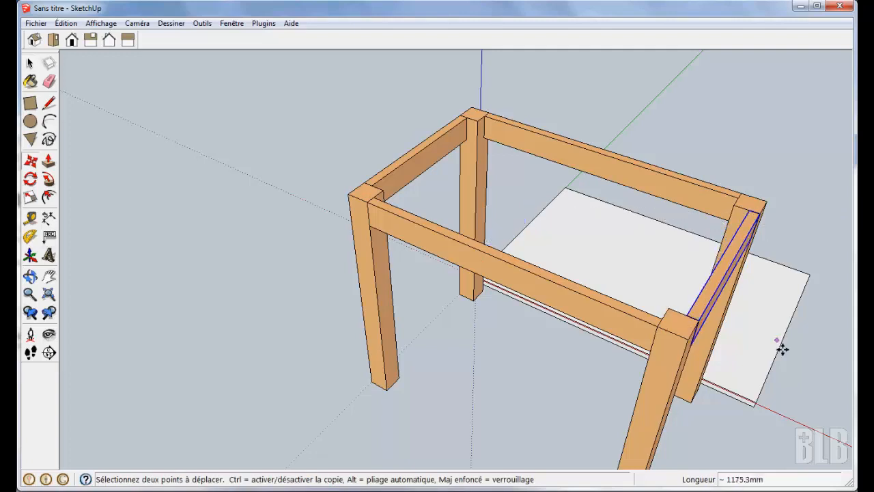
key("space")
Step: Move the tabletop from the ground freehand onto the top of the leg frame
left_click(754, 375)
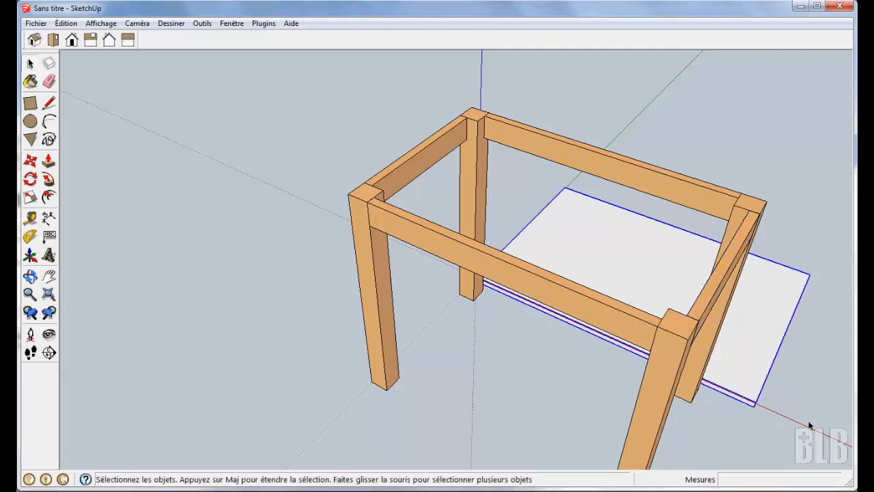
middle_click_drag(810, 421, 805, 443)
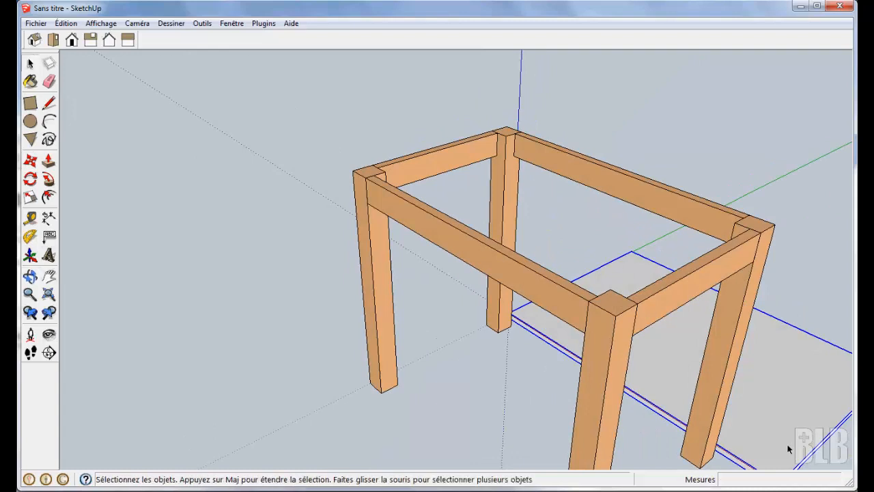
key("m")
left_click(739, 388)
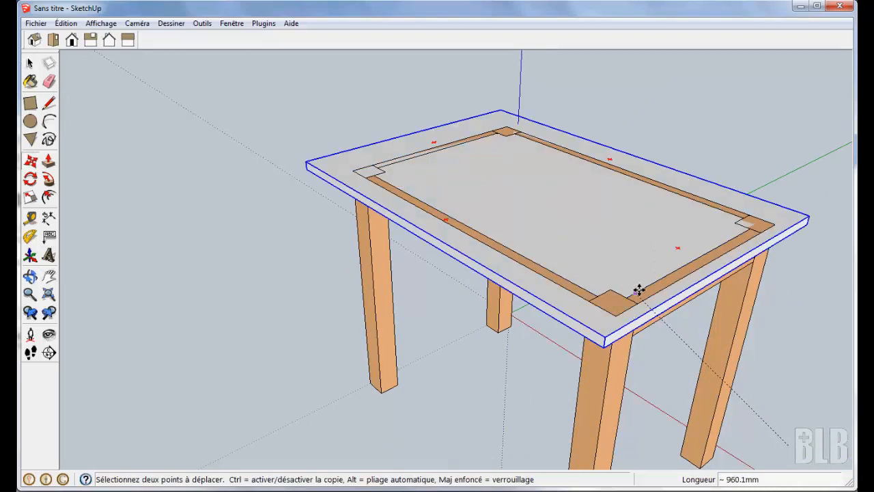
left_click(638, 292)
Step: Align the tabletop on the frame, shifting it first in an end view and again in a view of the long side
middle_click_drag(638, 292, 413, 176)
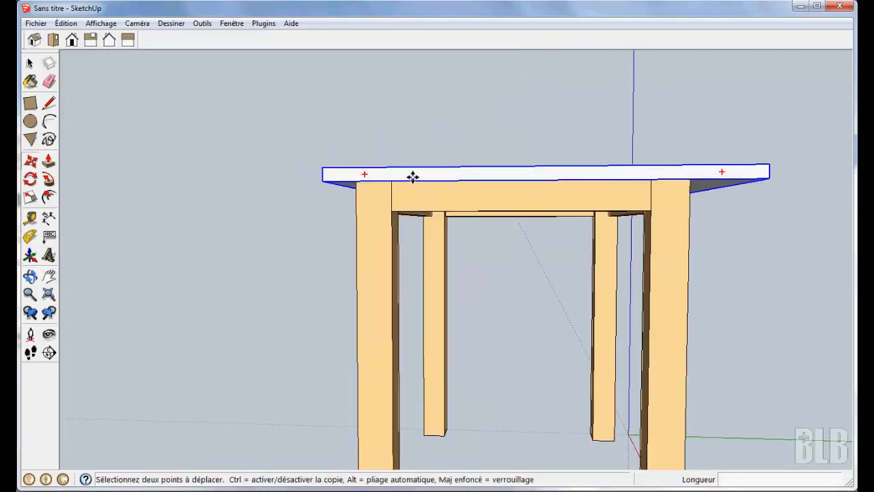
left_click(413, 176)
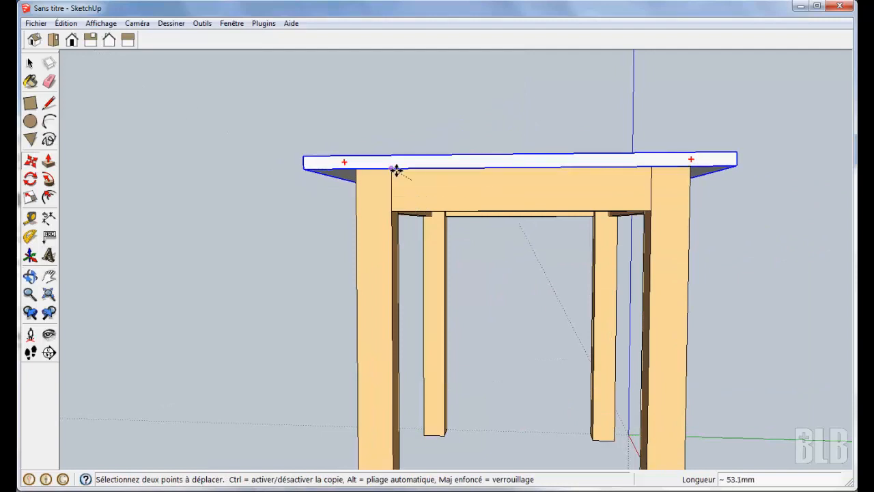
left_click(397, 170)
middle_click_drag(404, 252, 751, 216)
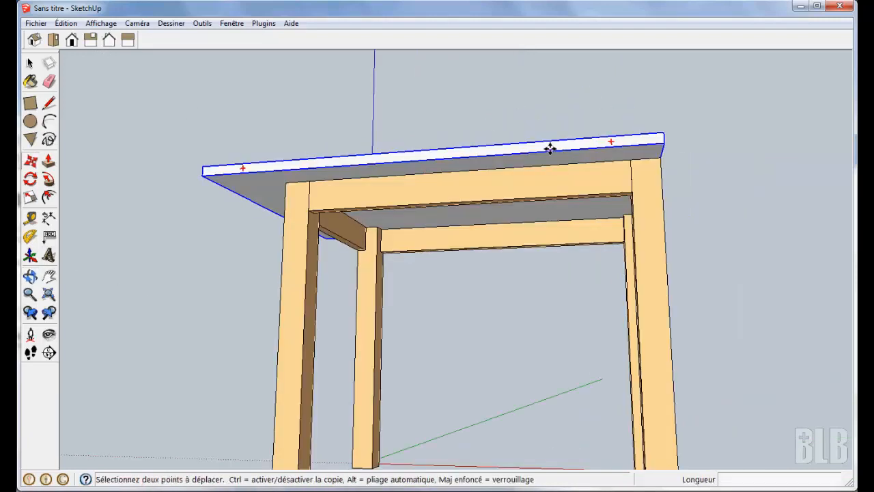
left_click(550, 148)
left_click(584, 146)
mouse_move(765, 246)
middle_mouse_down()
mouse_move(704, 357)
mouse_move(626, 238)
mouse_move(595, 240)
mouse_move(842, 241)
mouse_move(359, 297)
mouse_move(433, 323)
mouse_move(146, 267)
middle_mouse_up()
key("m")
left_click_drag(702, 272, 681, 291)
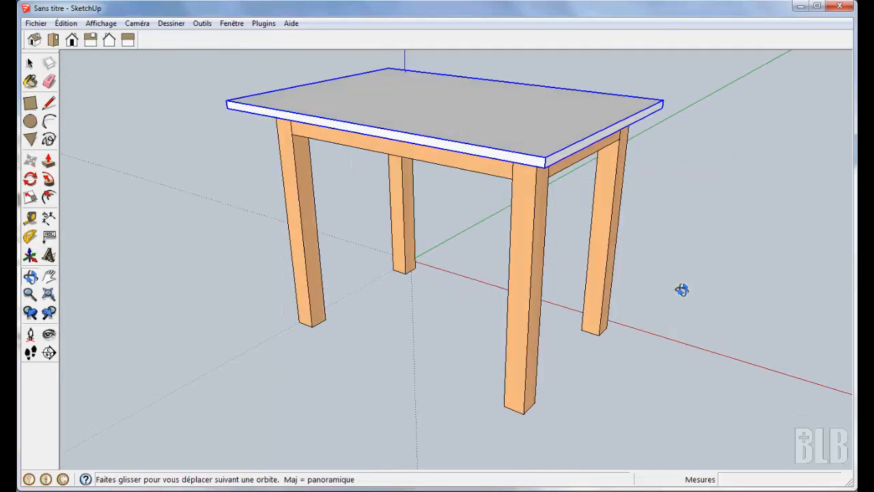
key("m")
left_click(264, 23)
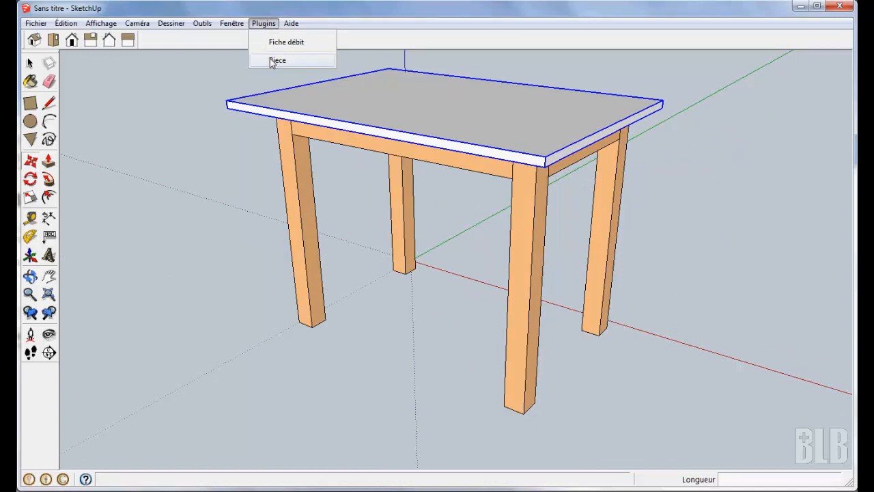
left_click(284, 7)
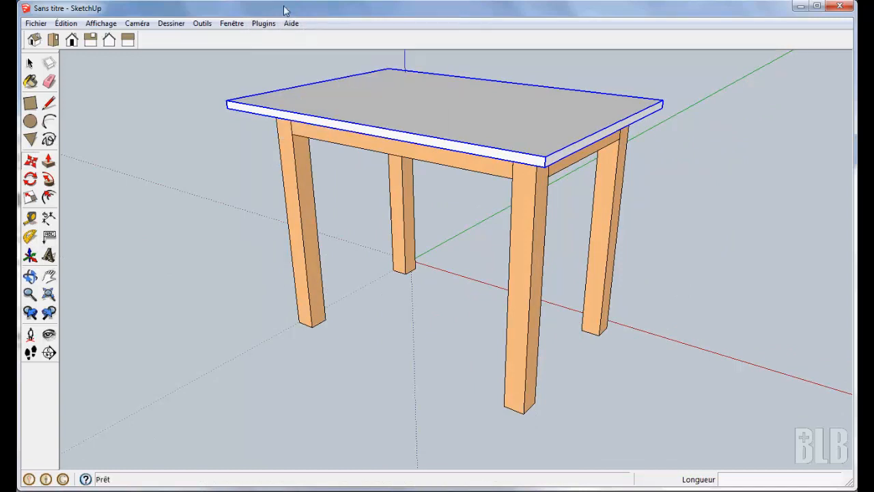